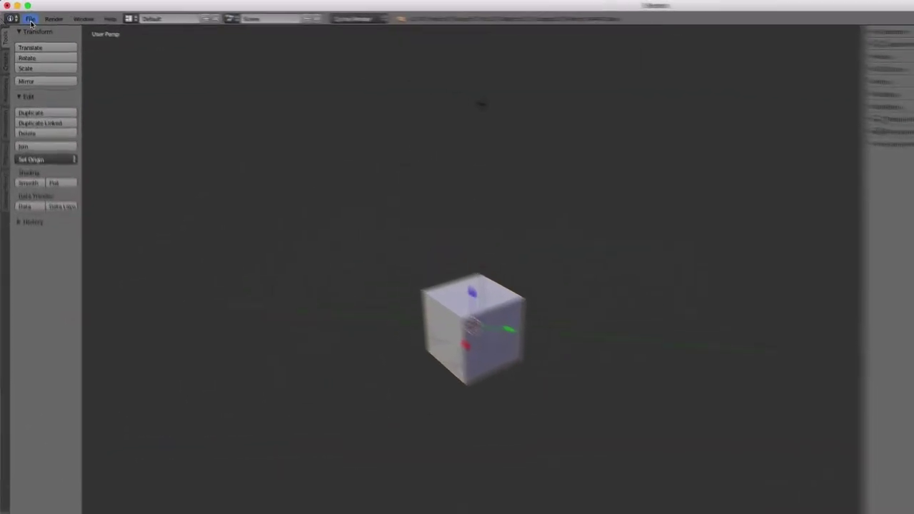
Step: Look at the File menu, try the UV Editing and Animation layouts, then return to Default
left_click(36, 22)
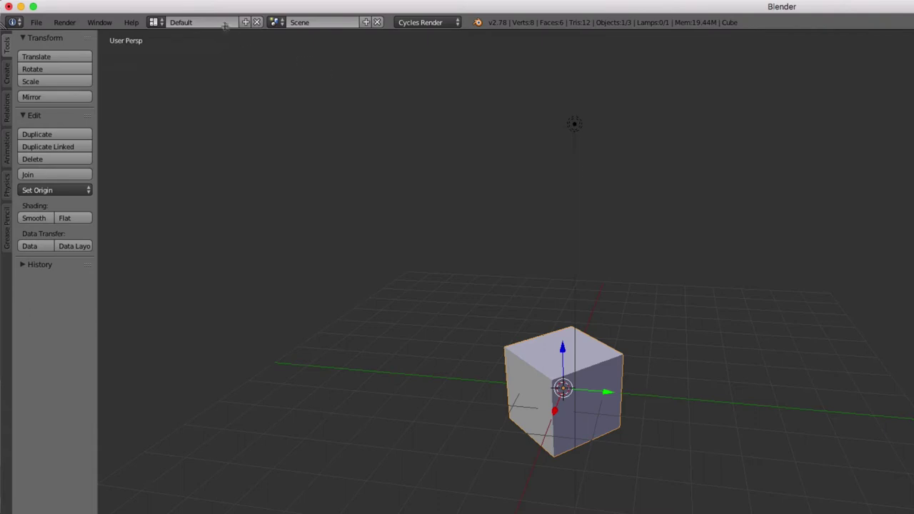
left_click(160, 24)
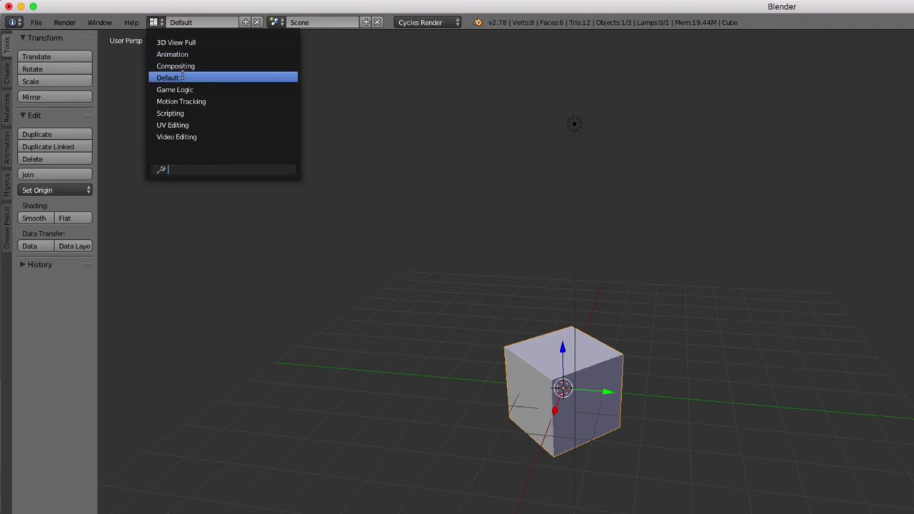
left_click(178, 125)
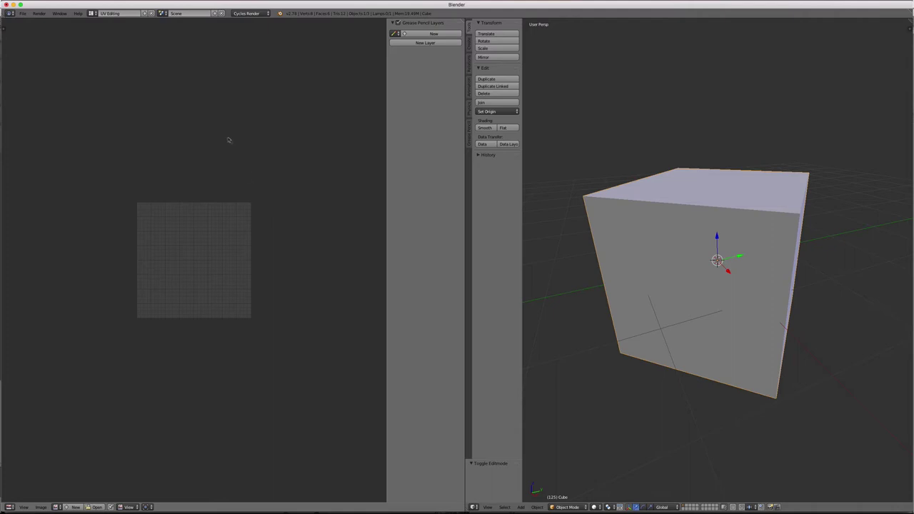
left_click(92, 13)
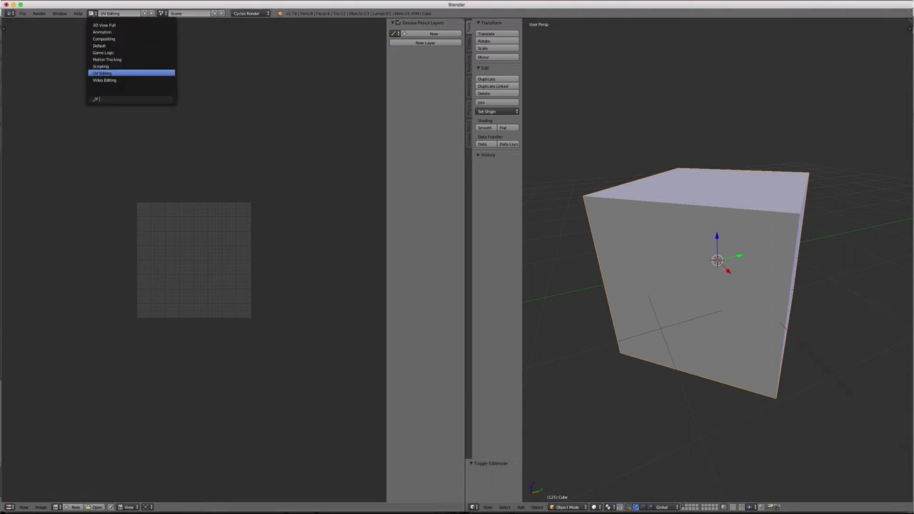
left_click(102, 33)
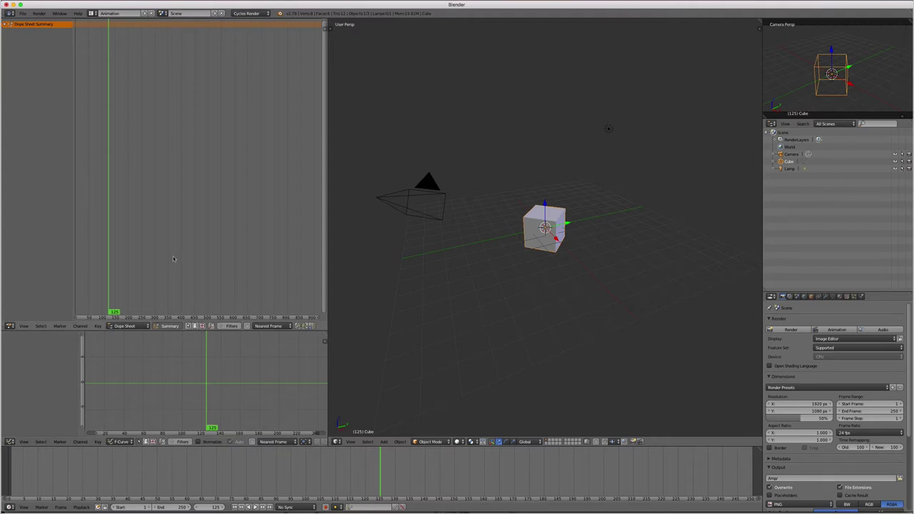
left_click(93, 14)
left_click(99, 46)
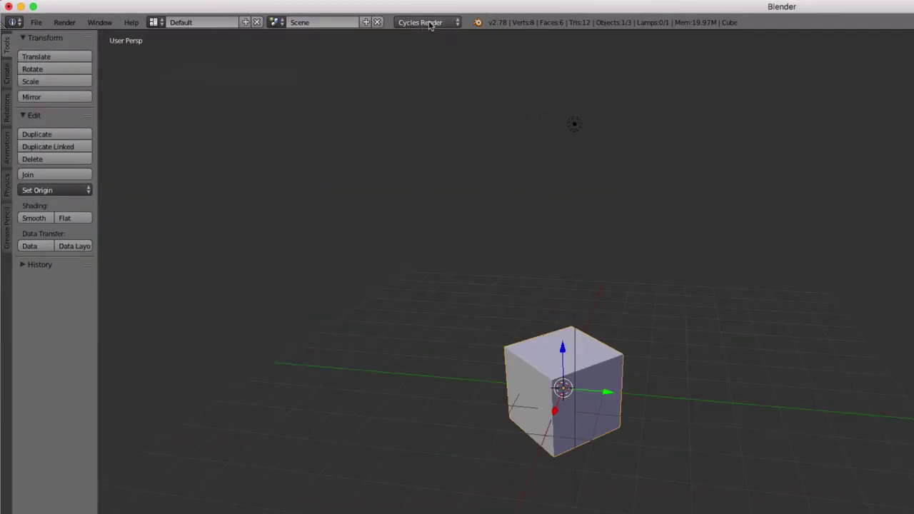
Step: Check the render engine list, then select the lamp and then the camera
left_click(431, 23)
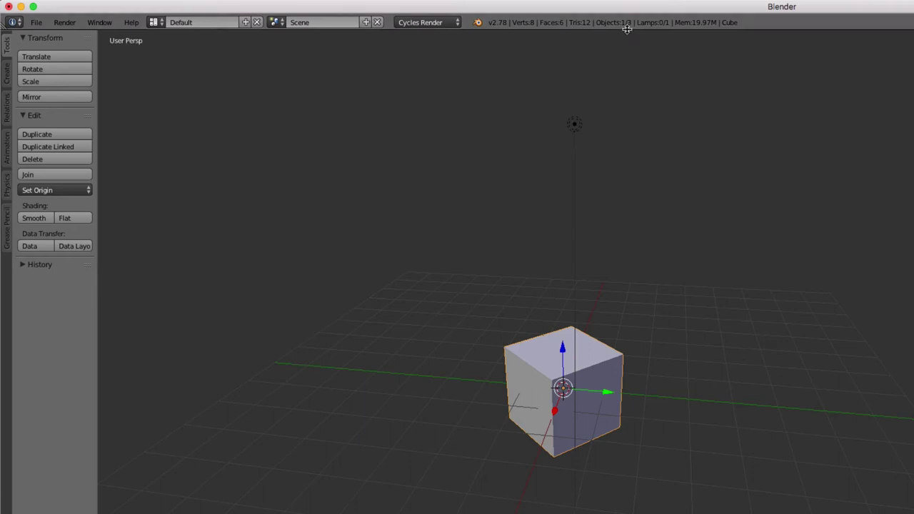
right_click(575, 129)
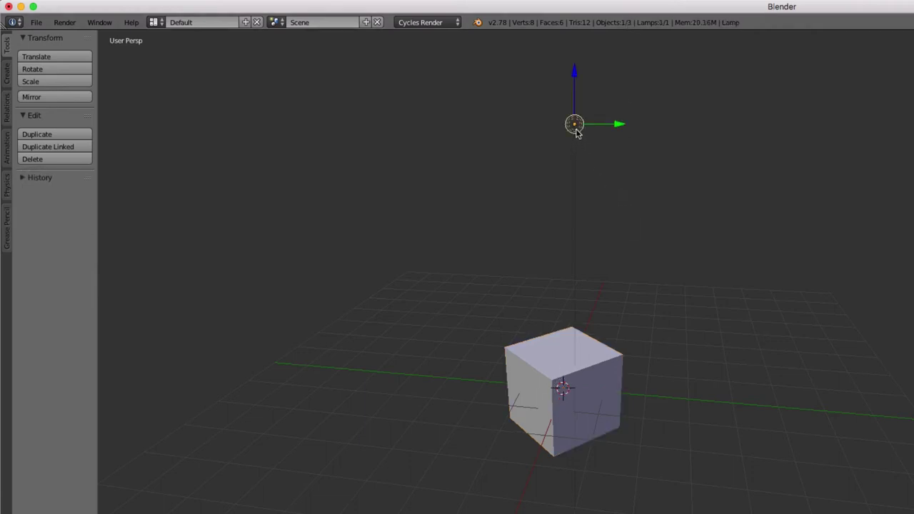
scroll(504, 418, "down", 3)
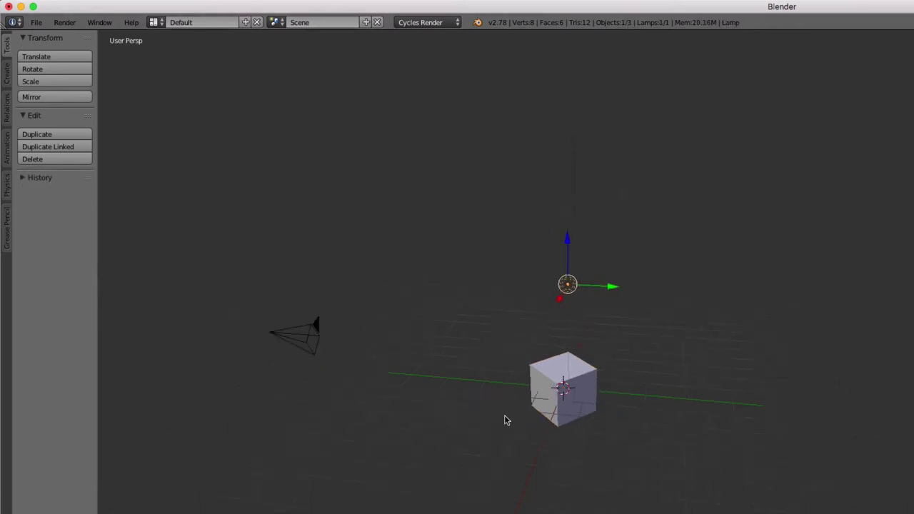
scroll(500, 414, "down", 1)
right_click(370, 357)
scroll(607, 351, "up", 3)
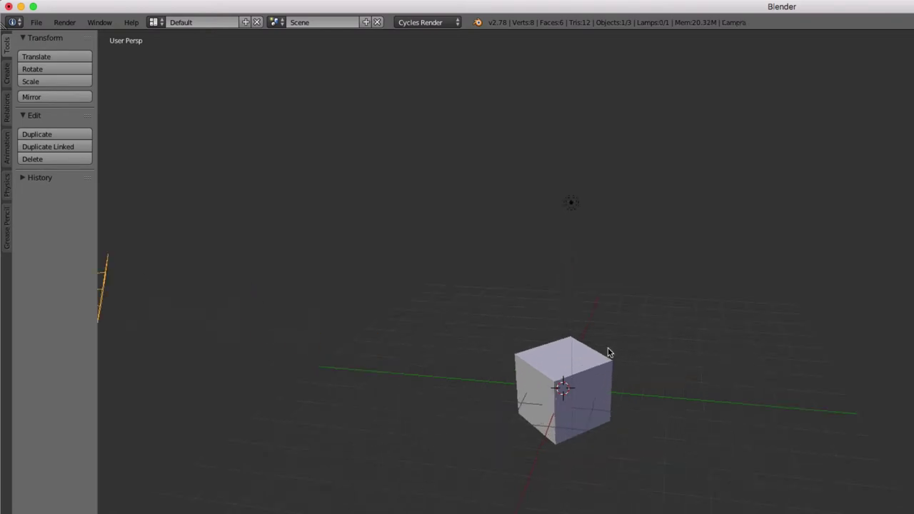
scroll(561, 330, "down", 2)
Step: Reload the start-up file for a fresh scene, then select the camera and then the lamp
left_click(32, 23)
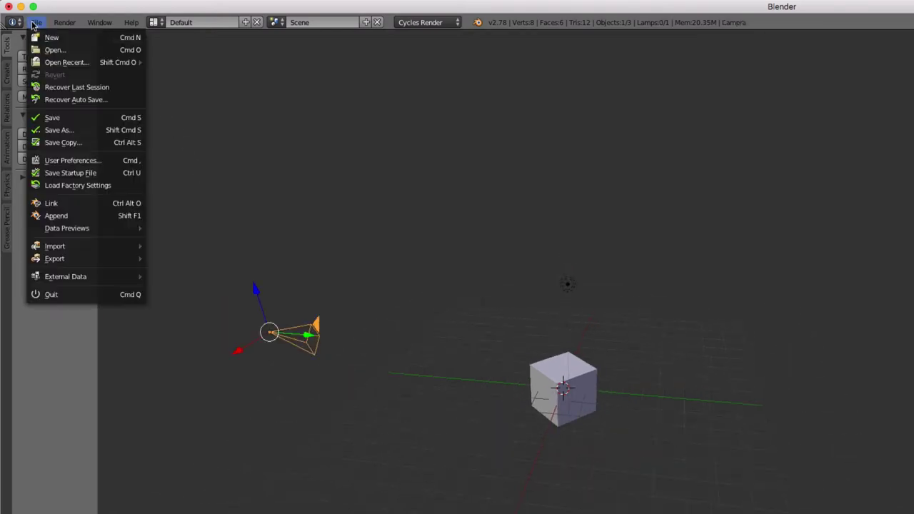
left_click(50, 39)
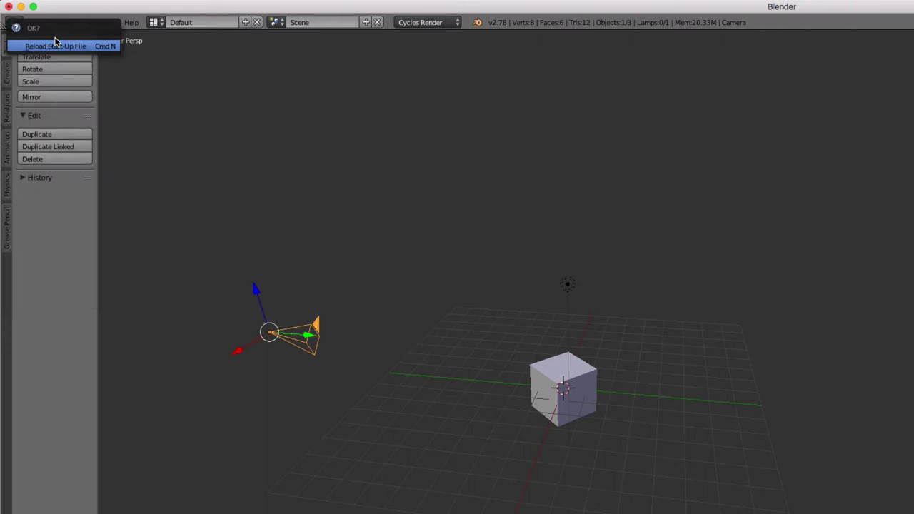
left_click(59, 43)
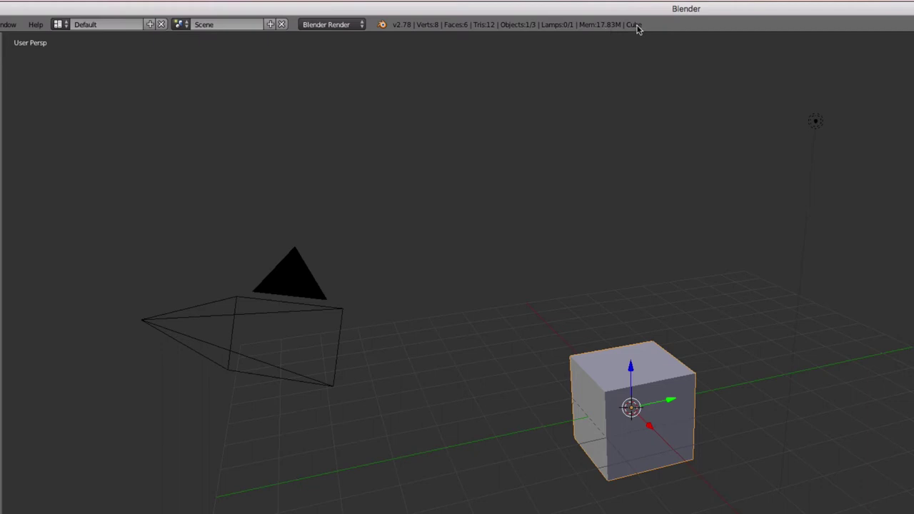
right_click(310, 307)
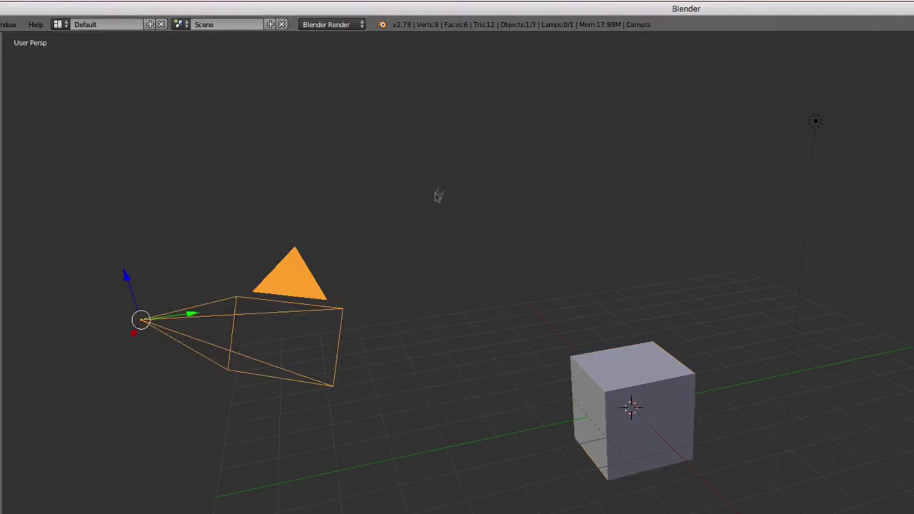
right_click(817, 120)
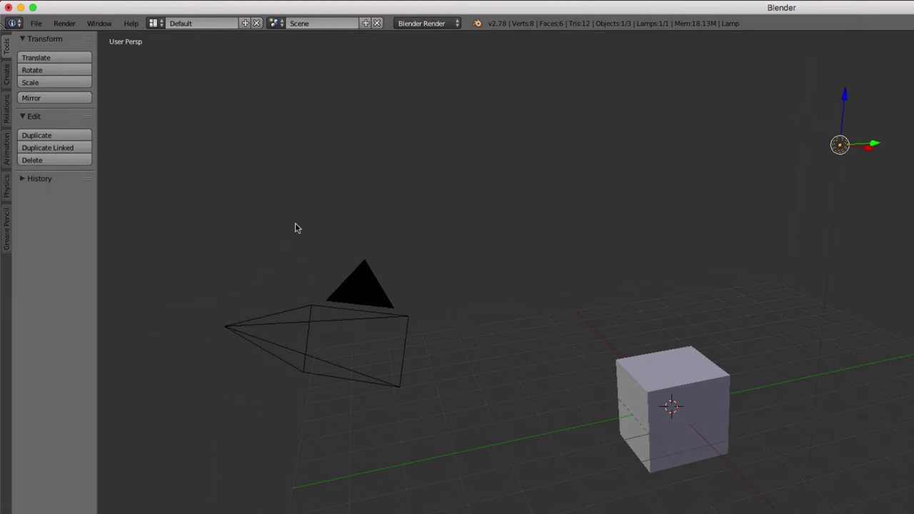
Step: Toggle the tool shelf and the properties sidebar, then select the cube
key("t")
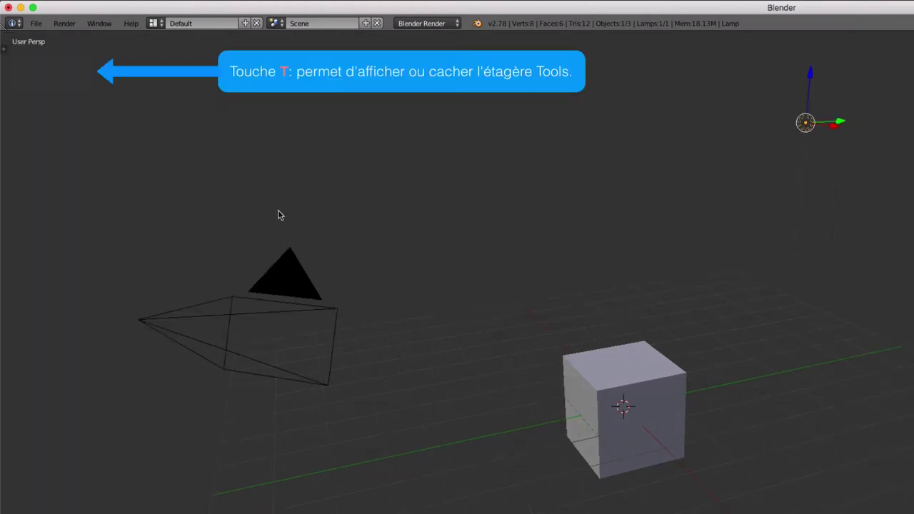
key("t")
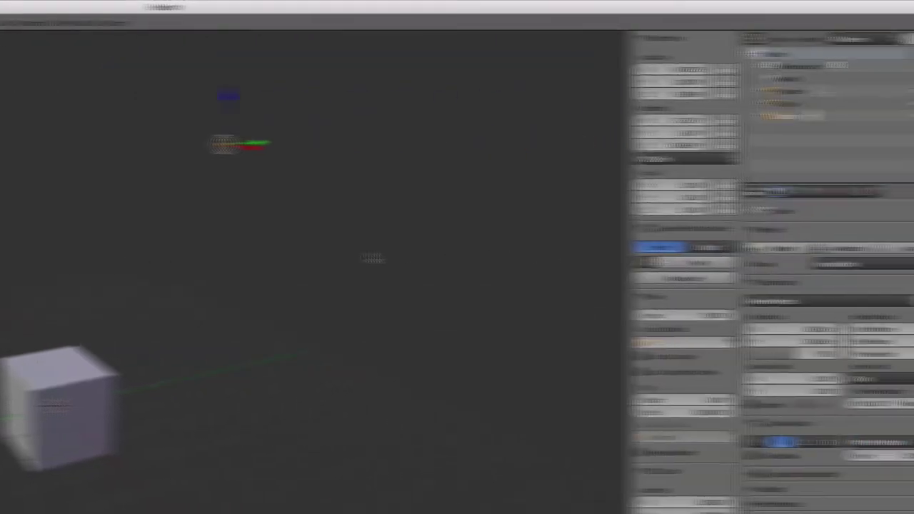
key("n")
key("n")
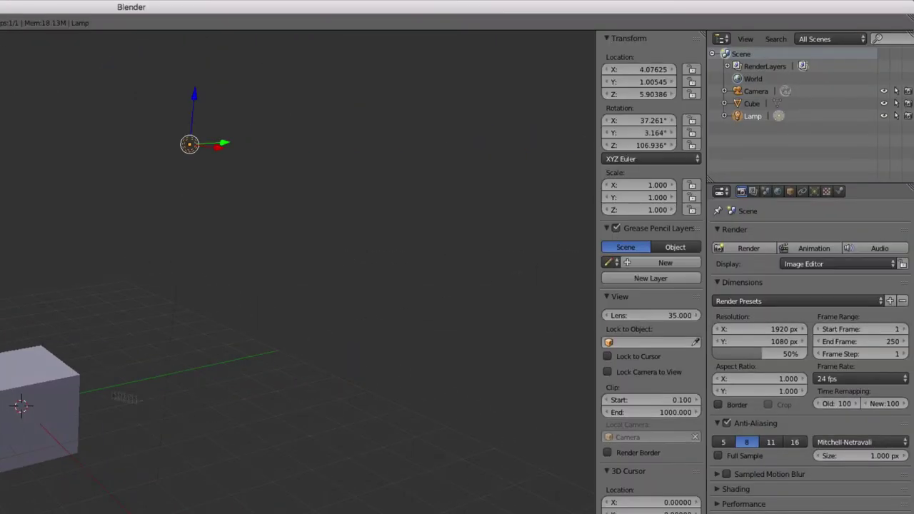
right_click(41, 394)
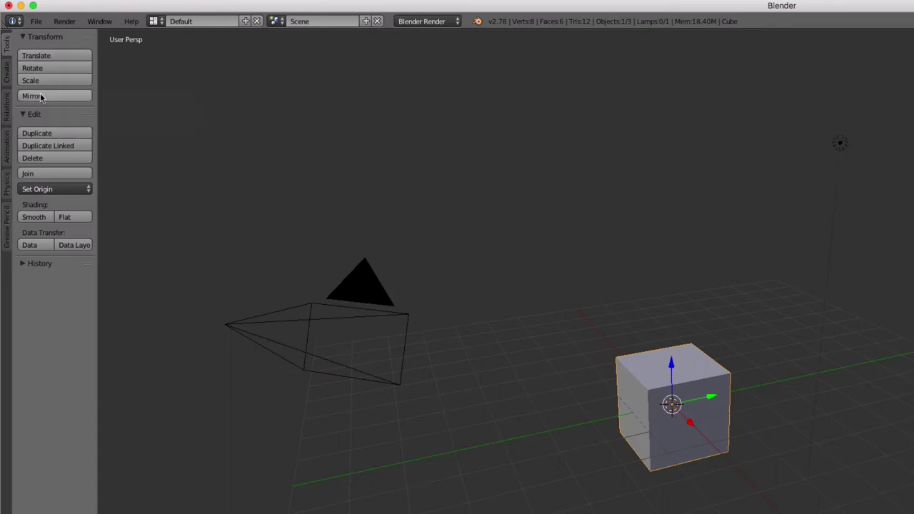
Step: Browse the Create, Relations, Animation, Physics and Grease Pencil tool tabs, then return to Tools
left_click(7, 73)
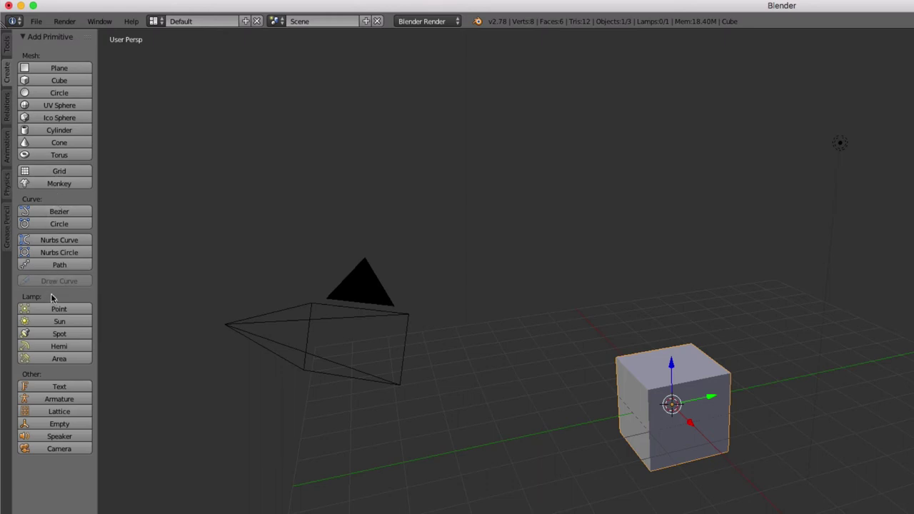
left_click(7, 107)
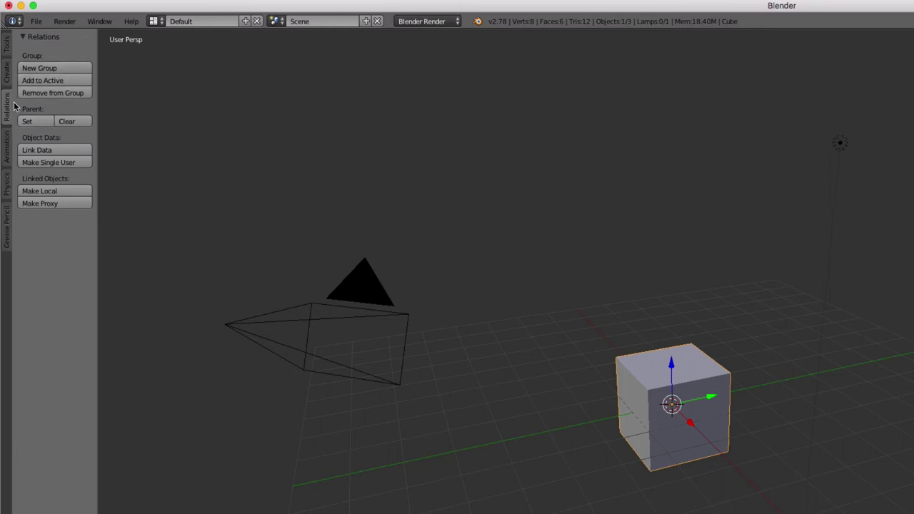
left_click(7, 147)
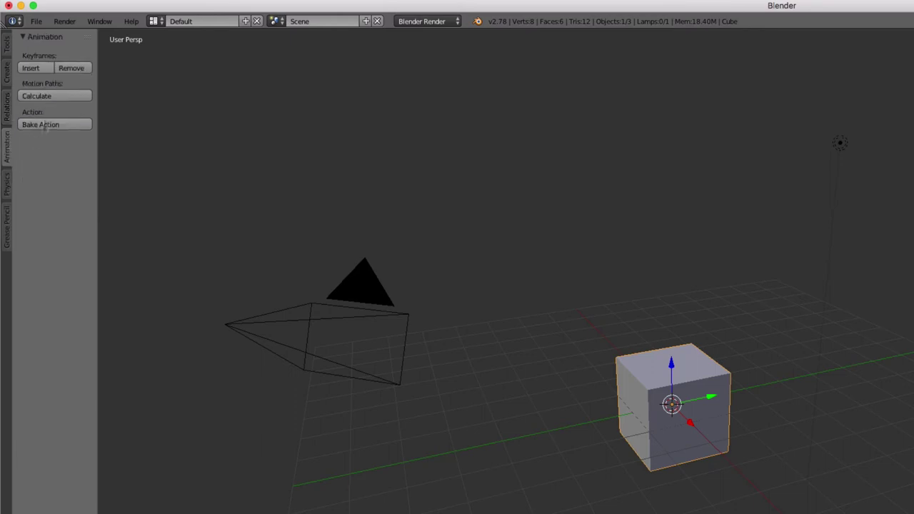
left_click(7, 184)
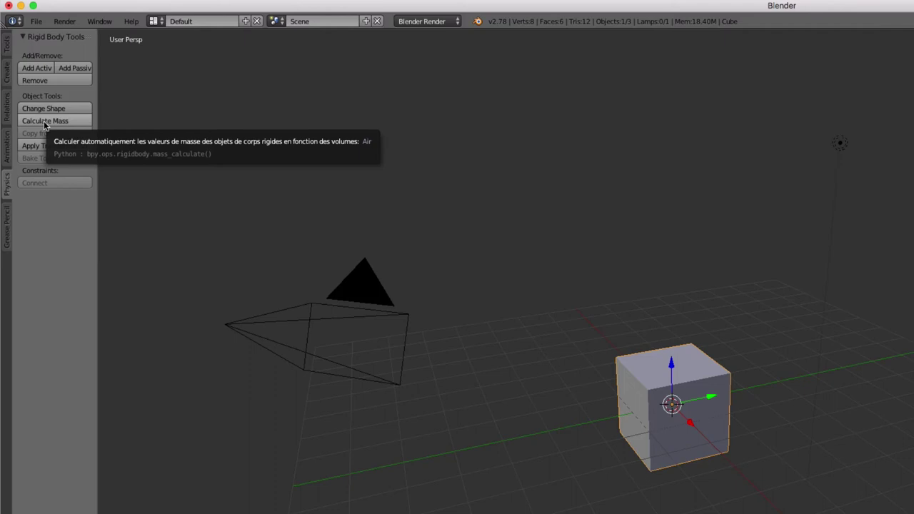
left_click(9, 222)
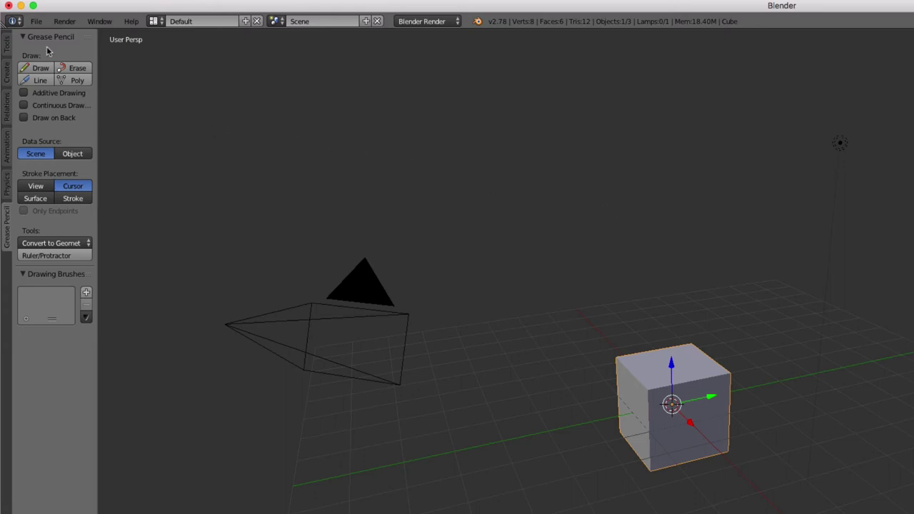
left_click(8, 45)
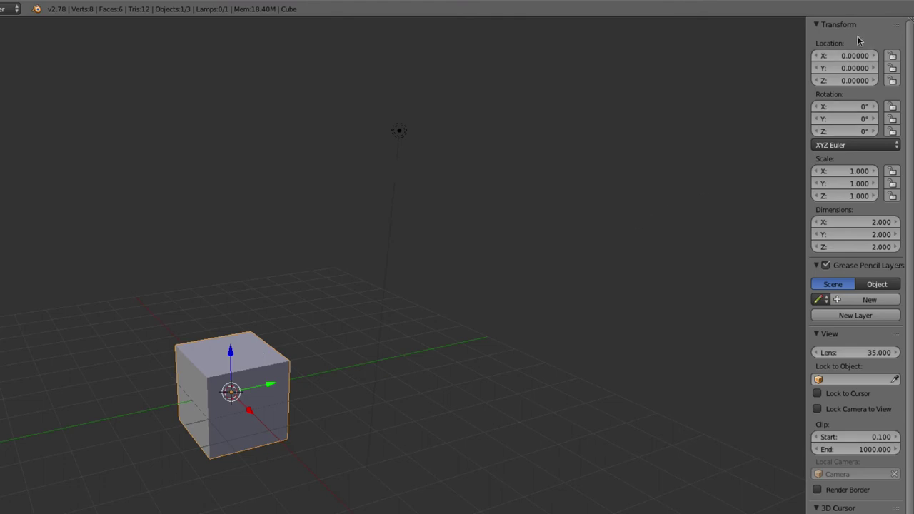
scroll(847, 403, "down", 1)
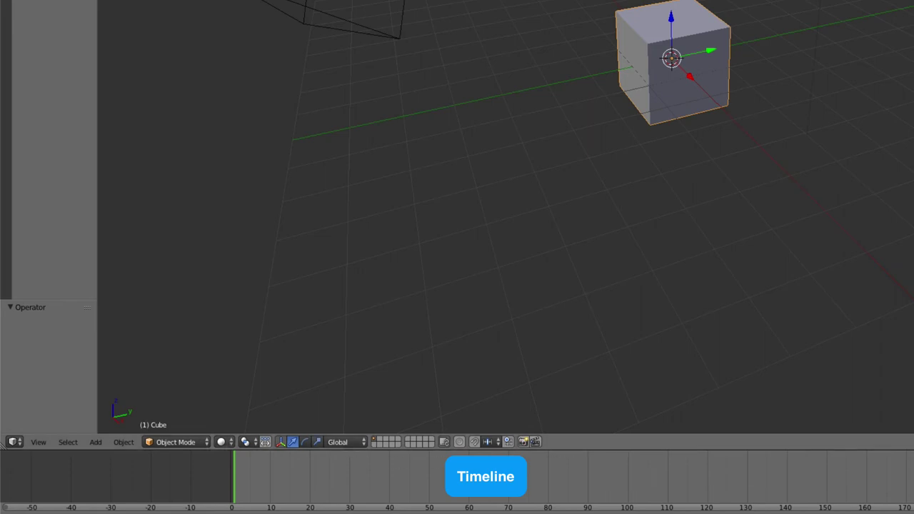
Step: Switch the main area to the Node Editor, then the UV/Image Editor, then back to 3D View
left_click(15, 442)
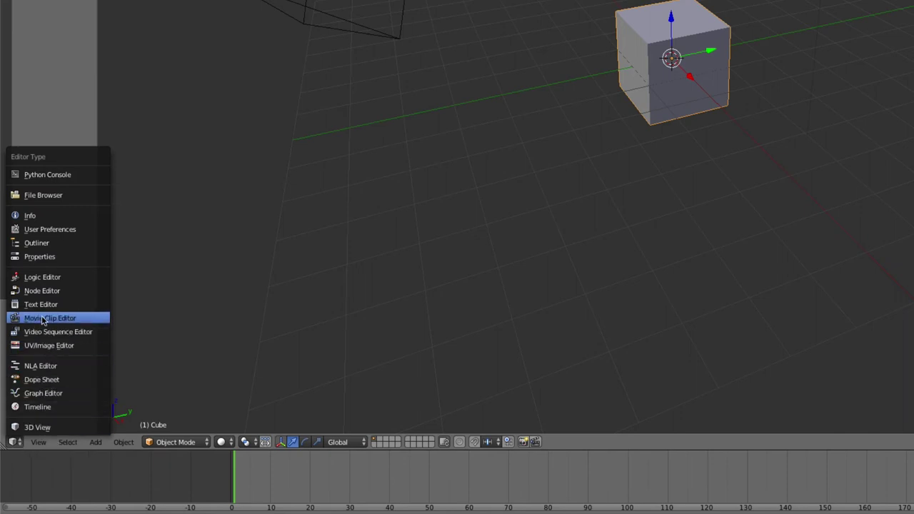
left_click(43, 291)
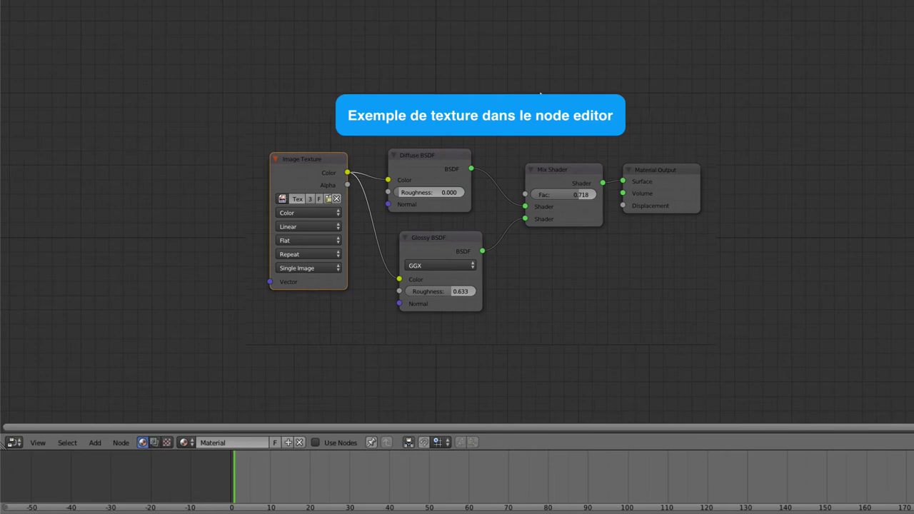
left_click(14, 443)
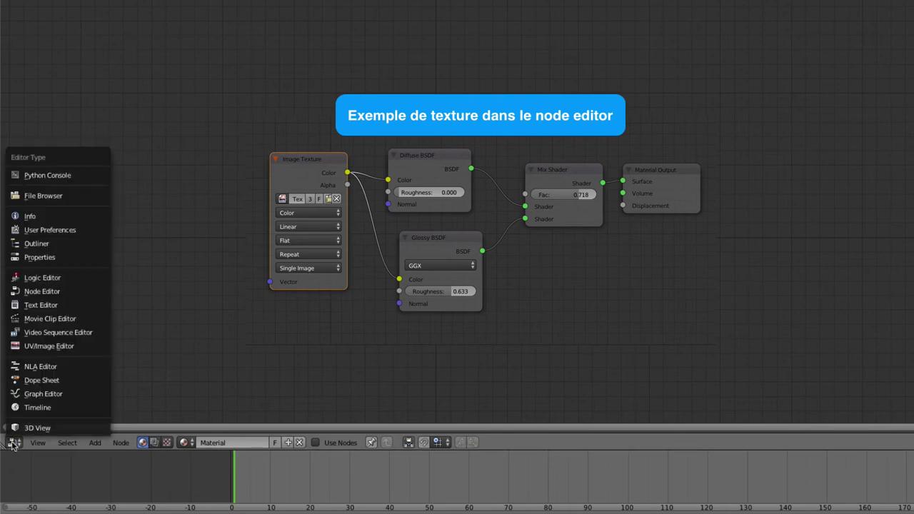
left_click(36, 346)
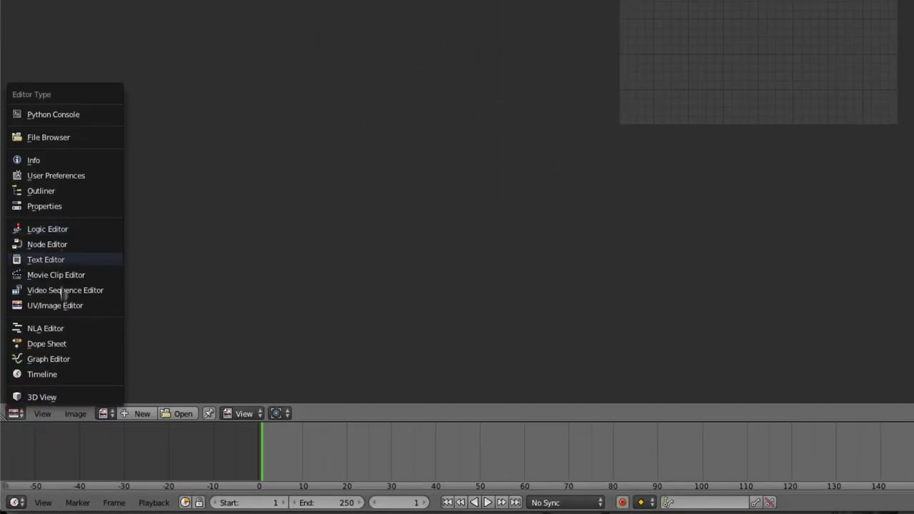
left_click(55, 398)
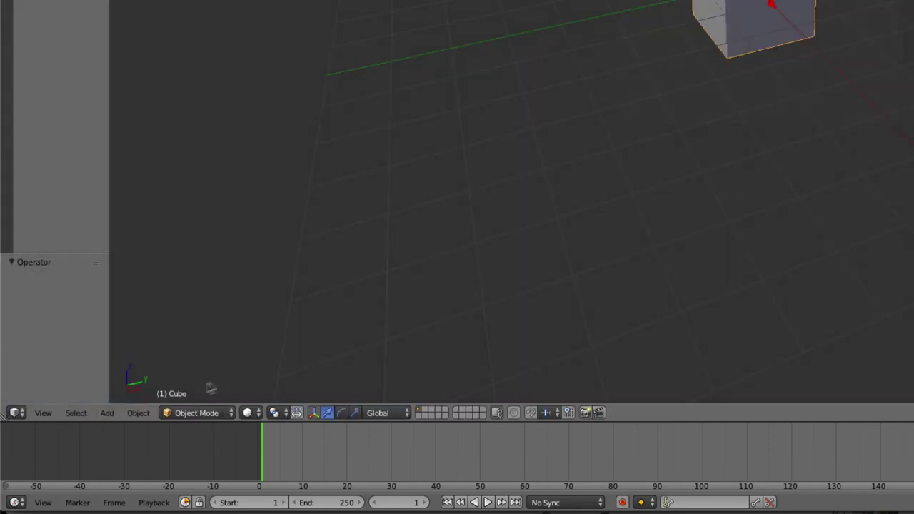
Step: Switch the area to the UV/Image Editor and Logic Editor, then return it to 3D View
left_click(15, 412)
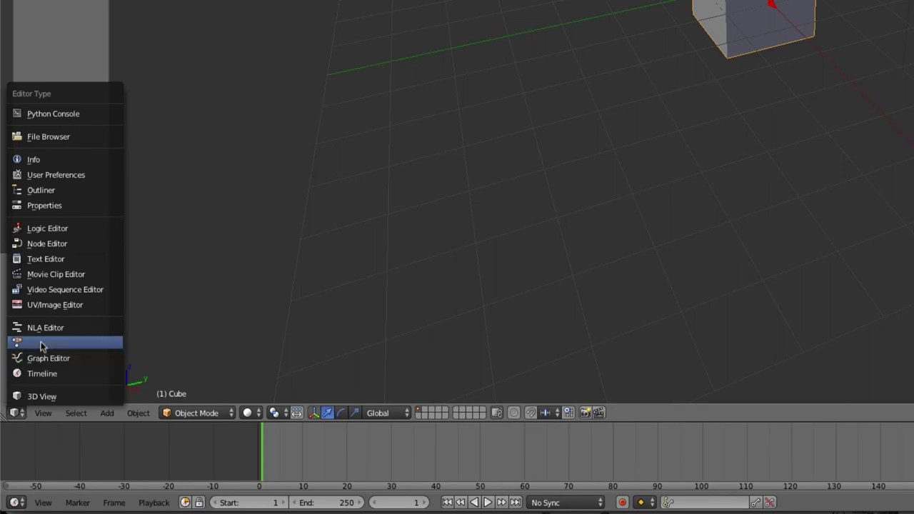
left_click(46, 306)
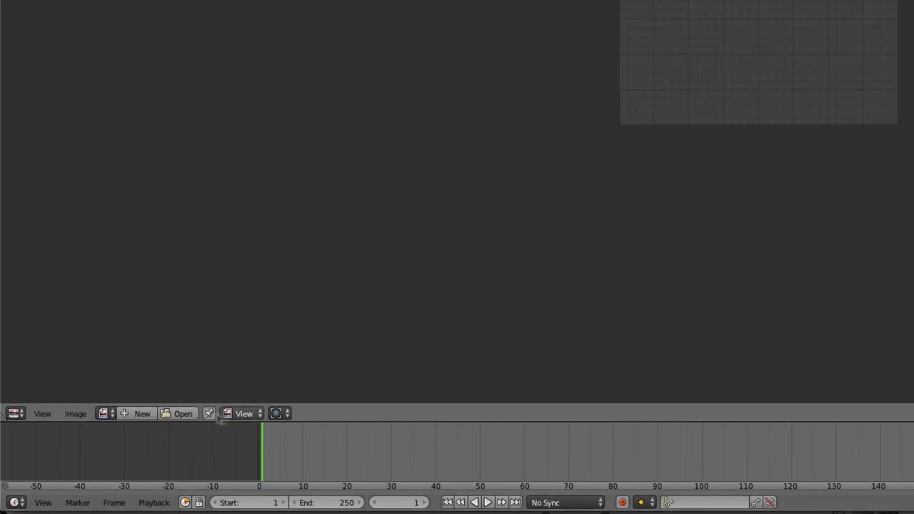
left_click(15, 413)
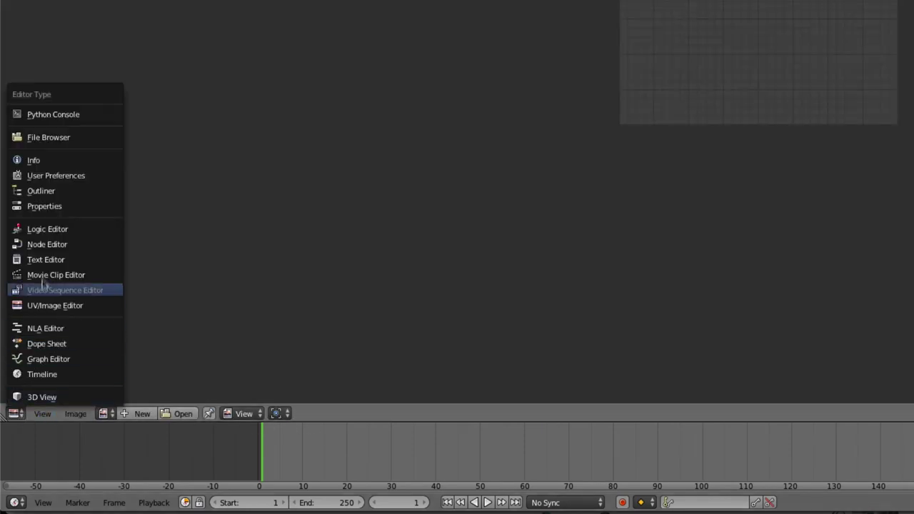
left_click(46, 230)
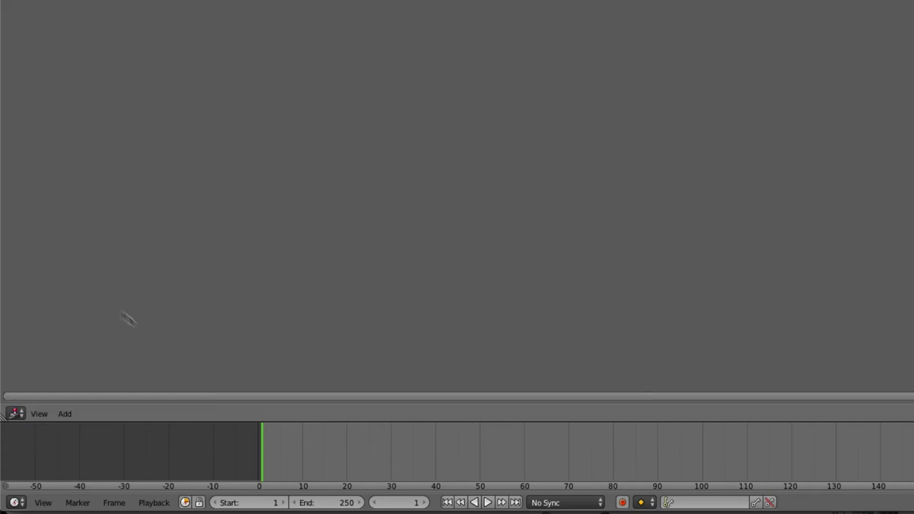
left_click(16, 413)
left_click(25, 397)
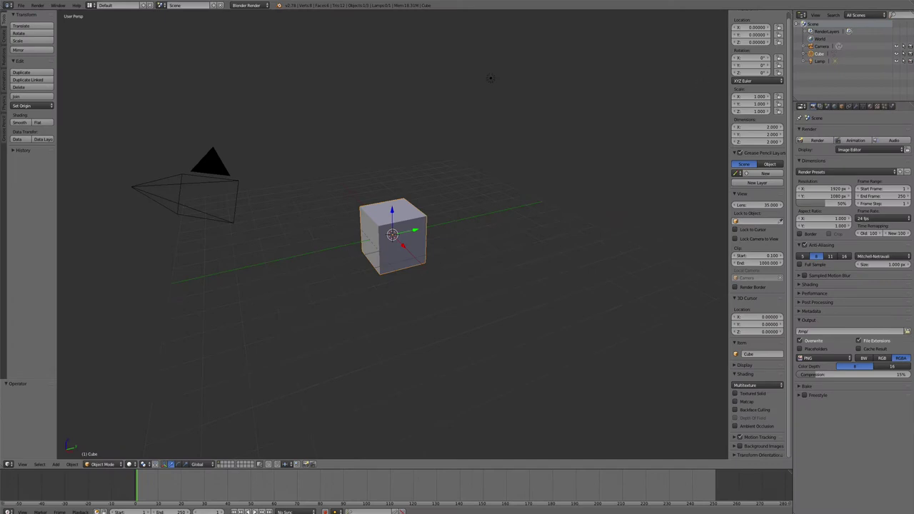
Step: Hide the side panel and tool shelf, then drag the border left to widen the right panels
key("n")
key("t")
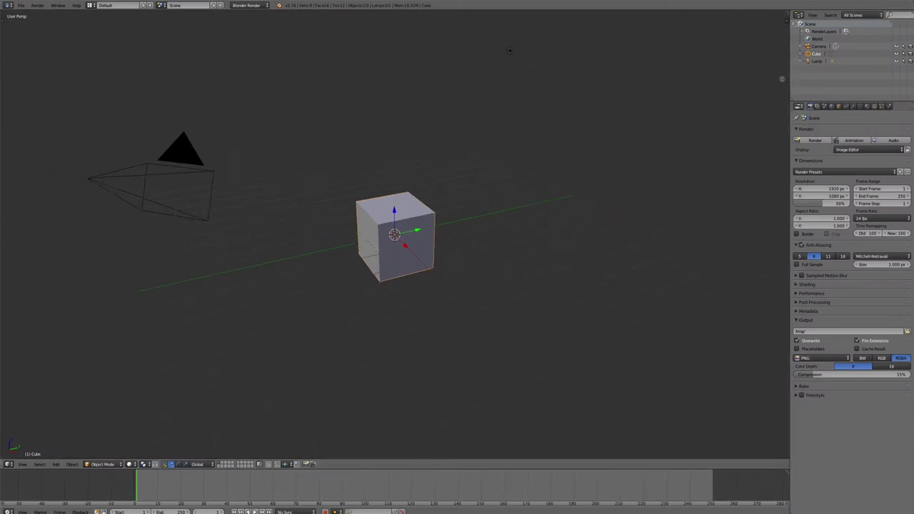
left_click_drag(790, 80, 603, 80)
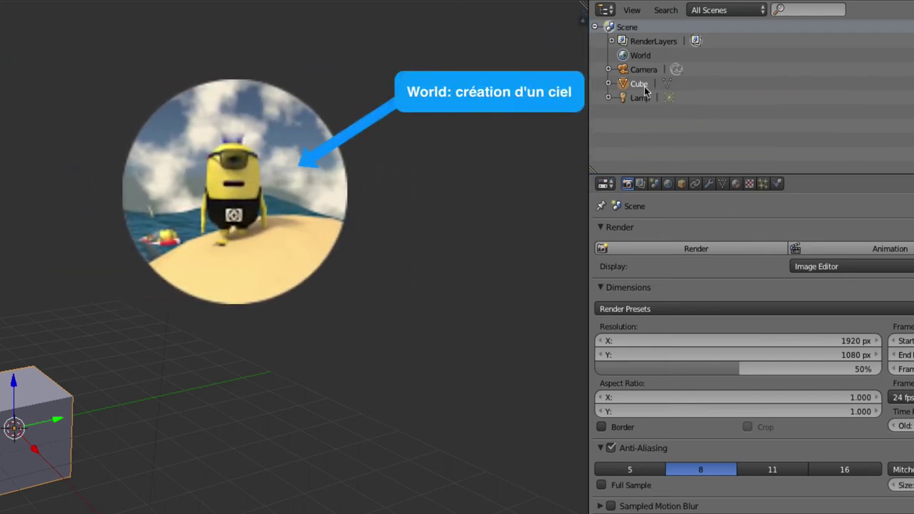
Step: Expand Cube and its mesh down to Material, render a preview, then show render layer settings
left_click(609, 83)
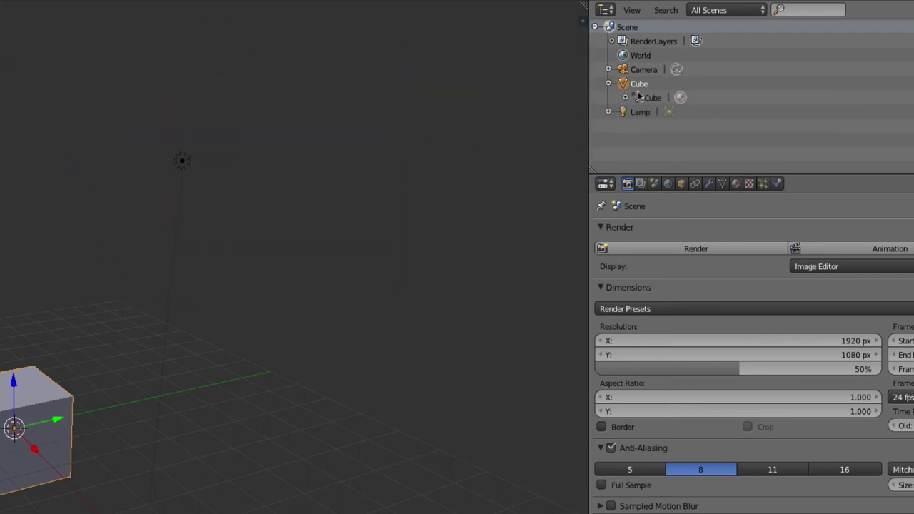
left_click(625, 98)
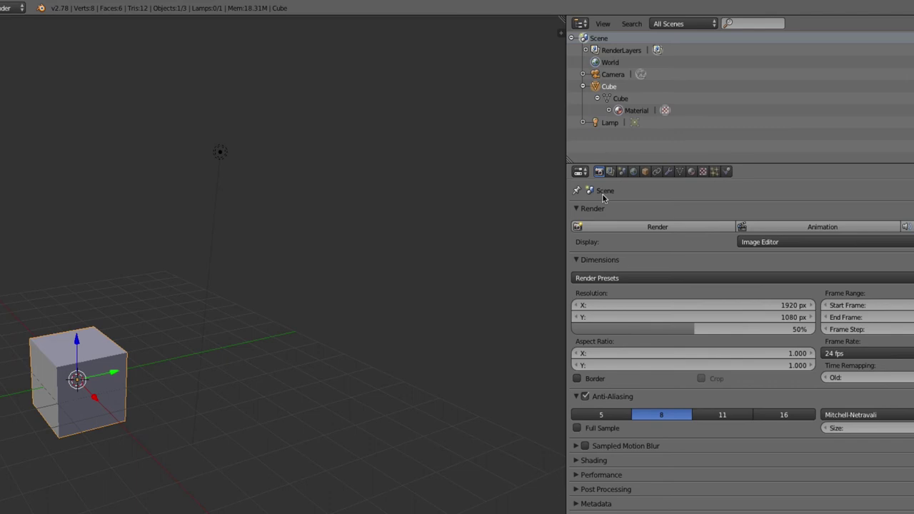
left_click(663, 228)
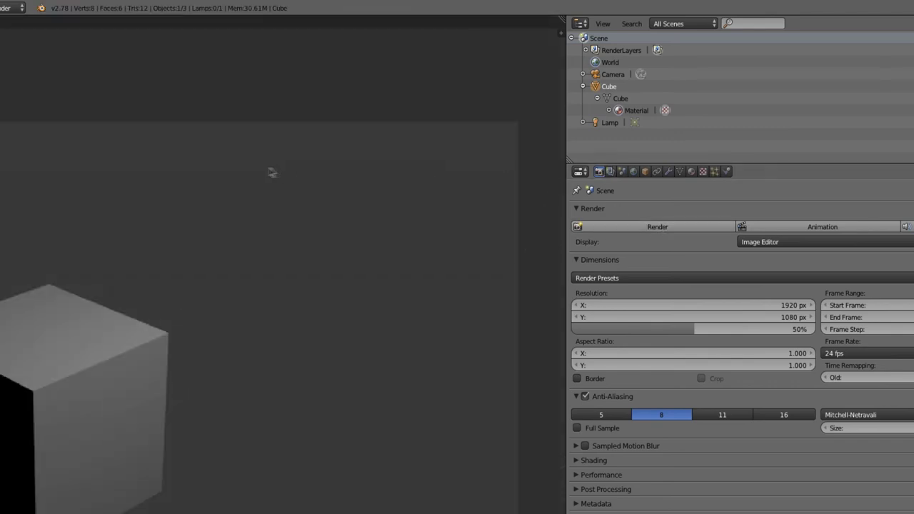
key("Escape")
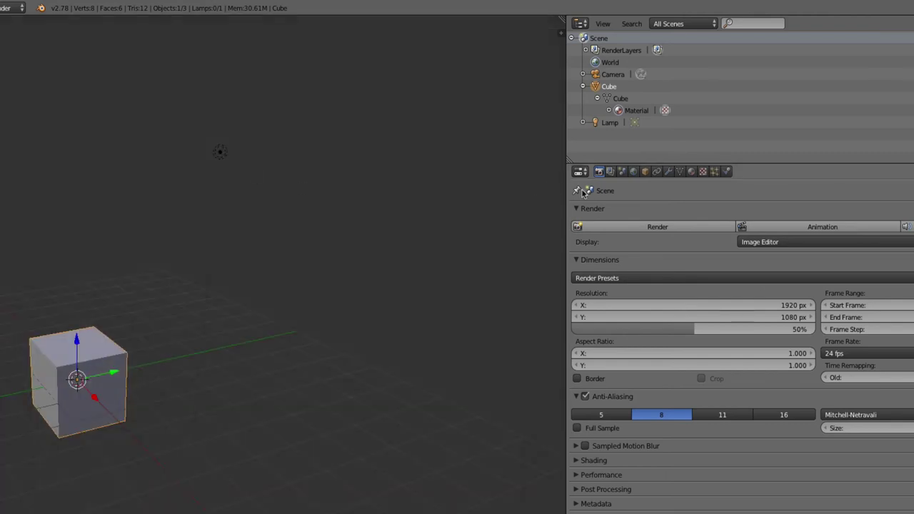
left_click(610, 173)
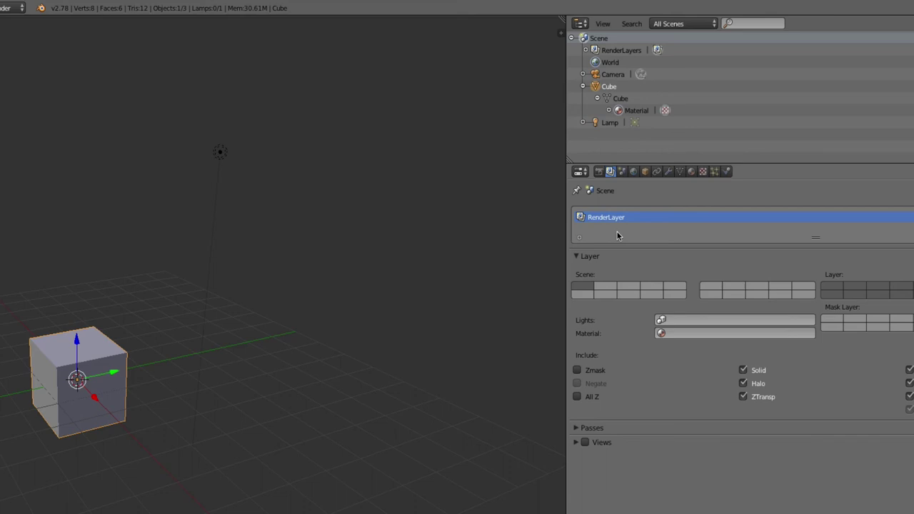
Step: Look through the Scene, World, Object and Constraints tabs and constraint list, then show Modifiers
left_click(621, 172)
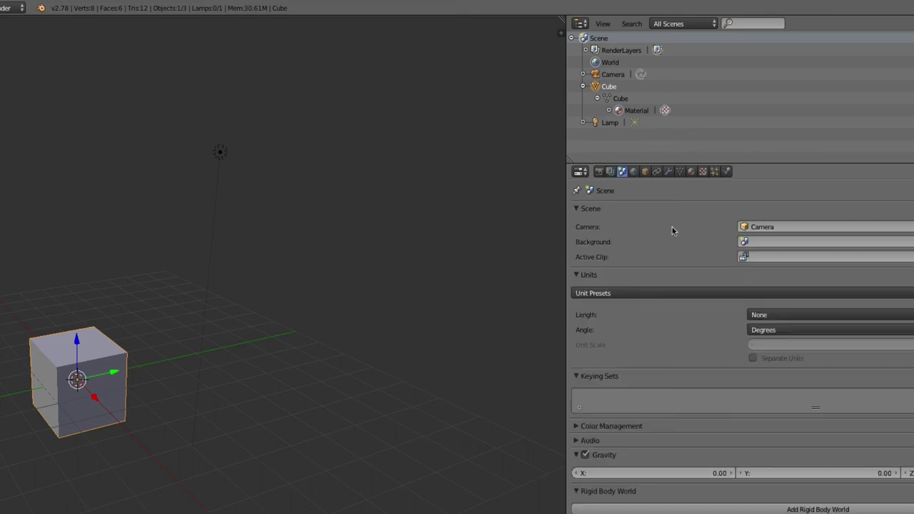
left_click(633, 172)
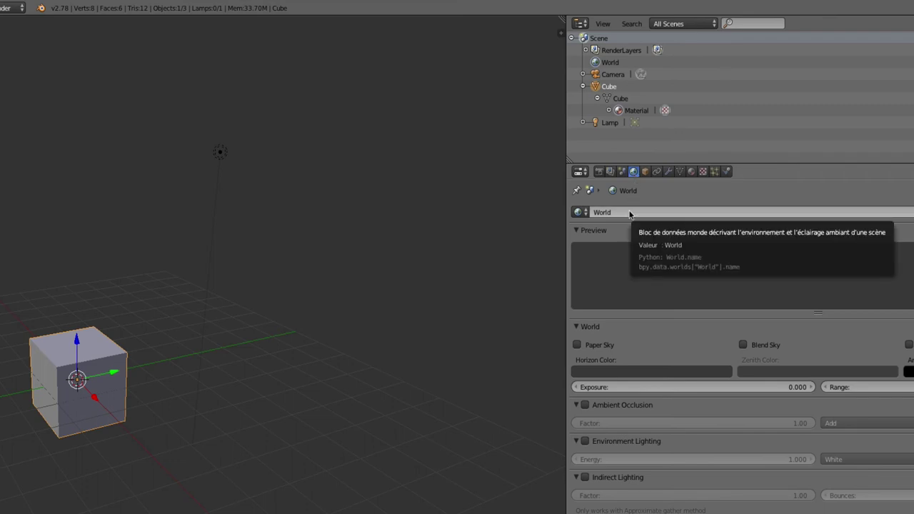
left_click(646, 173)
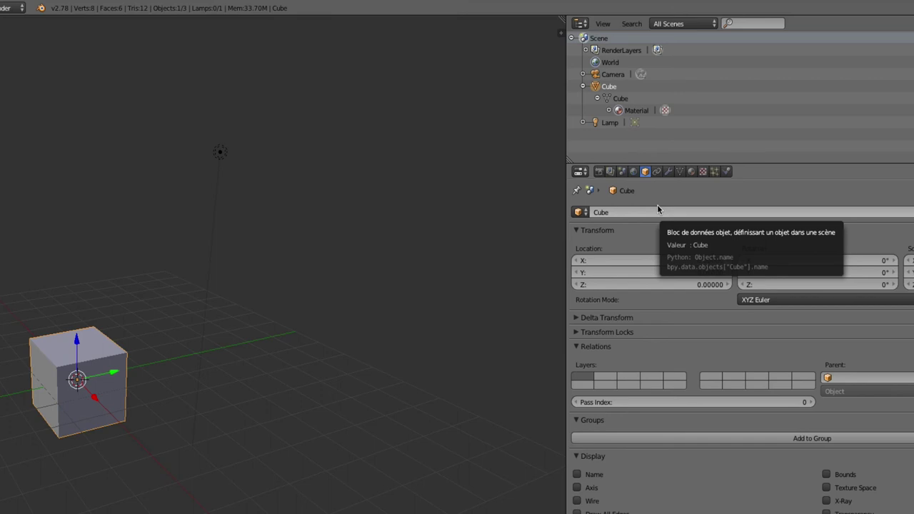
left_click(657, 172)
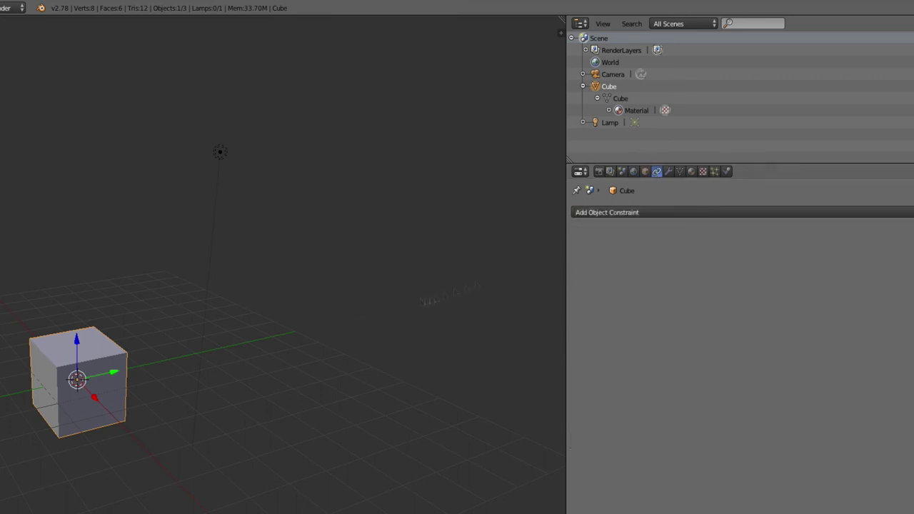
left_click(638, 212)
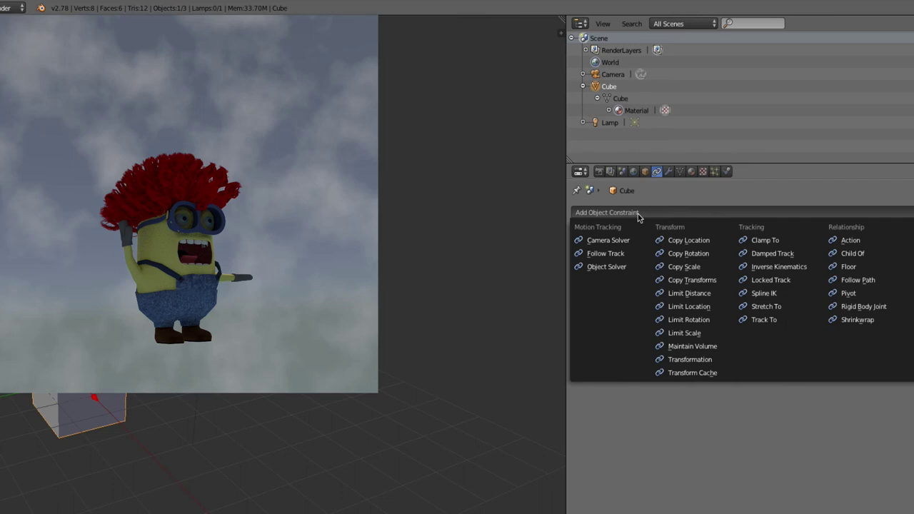
left_click(669, 172)
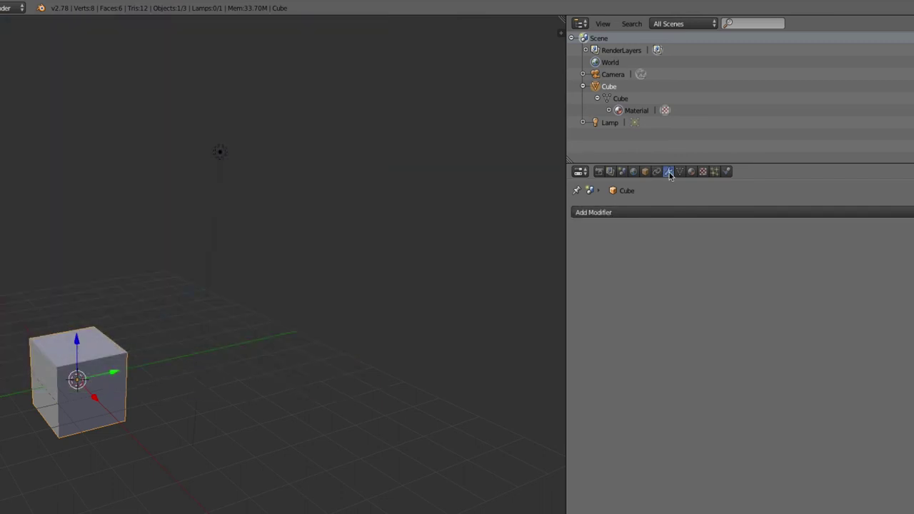
Step: Browse the Add Modifier list, then show the Cube's Object Data settings
left_click(647, 212)
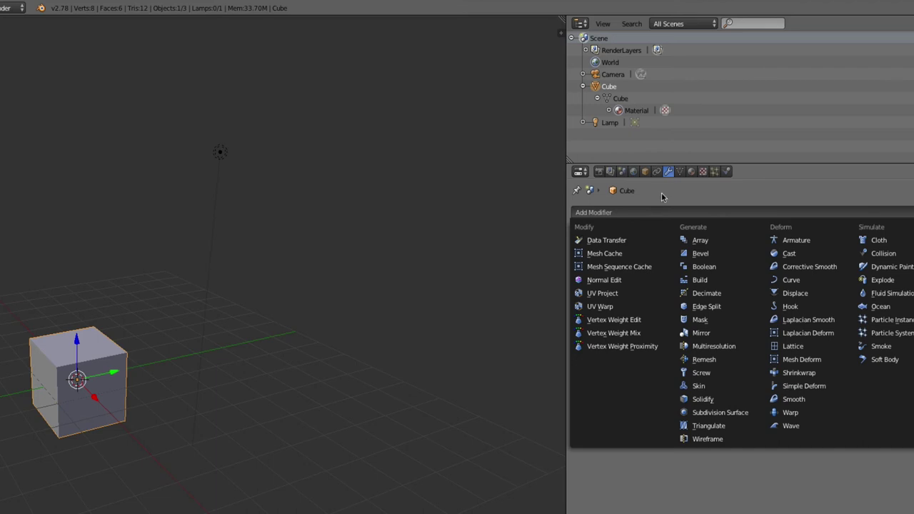
left_click(681, 172)
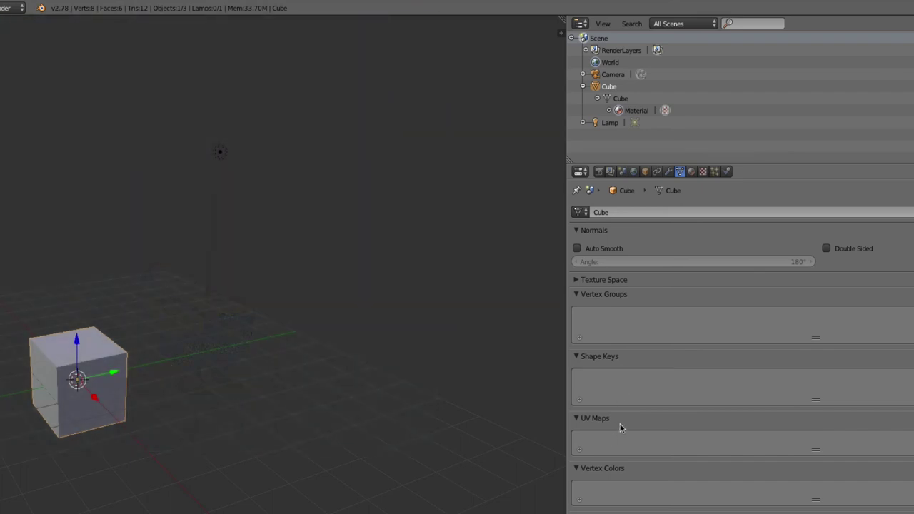
Step: Set the Cube material's diffuse colour to red, then show the material's texture settings
left_click(691, 172)
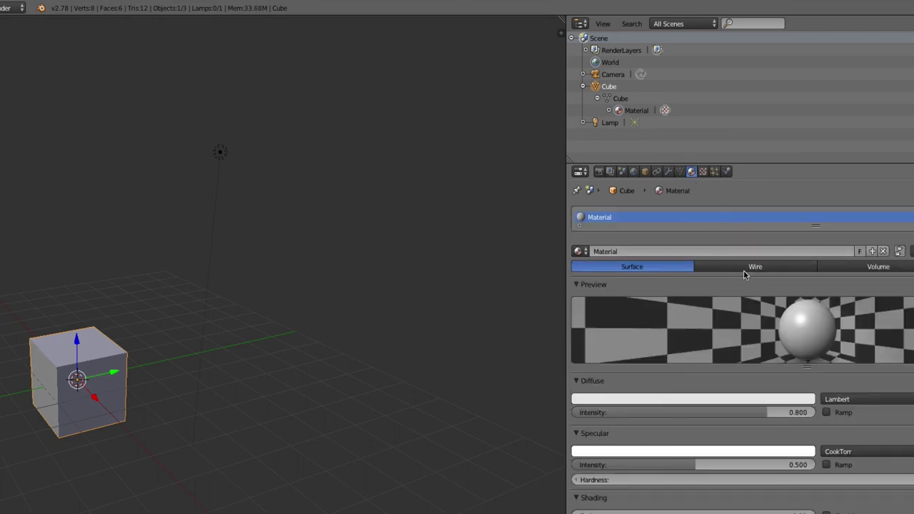
left_click(723, 406)
left_click_drag(620, 282, 622, 325)
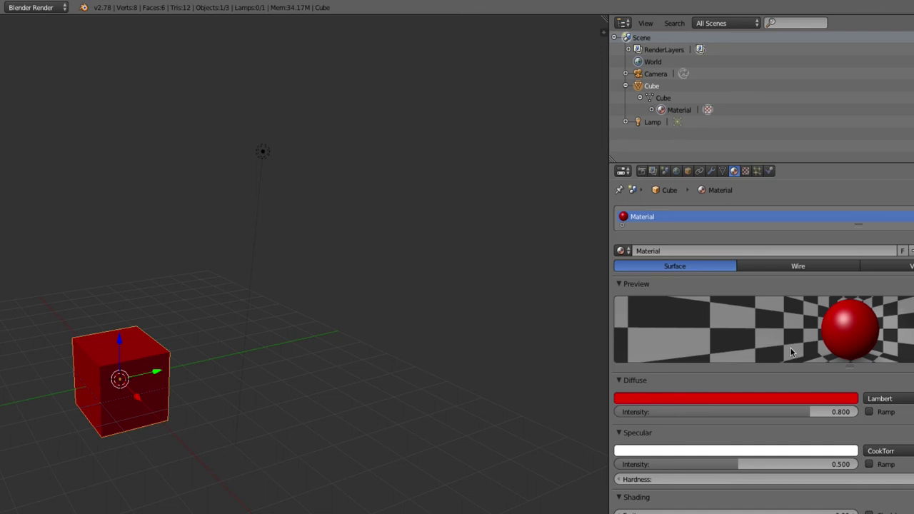
left_click(746, 172)
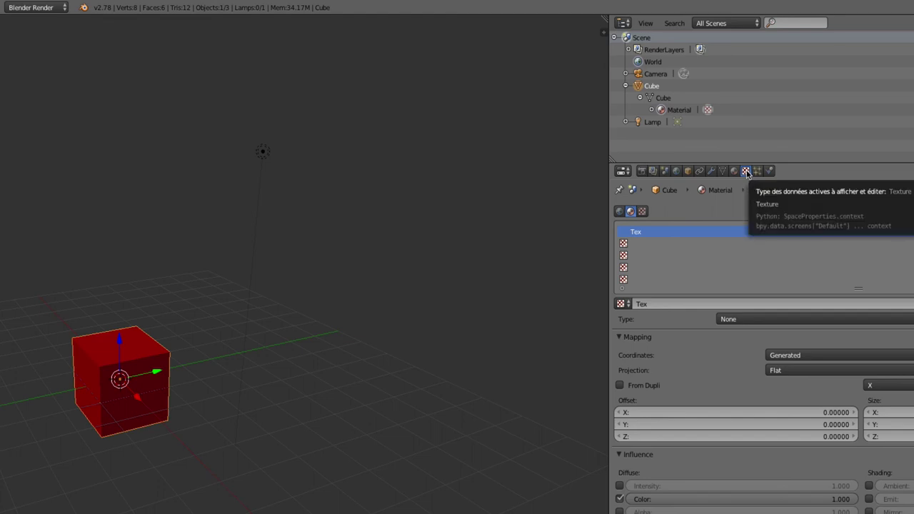
Step: View the Cube's particle settings, then its physics options (Force Field, Cloth, Rigid Body, etc.)
left_click(758, 172)
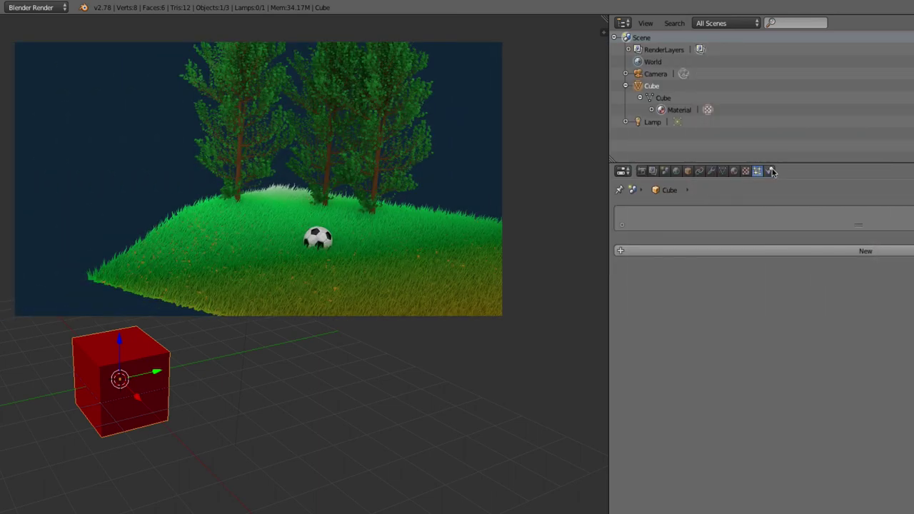
left_click(770, 171)
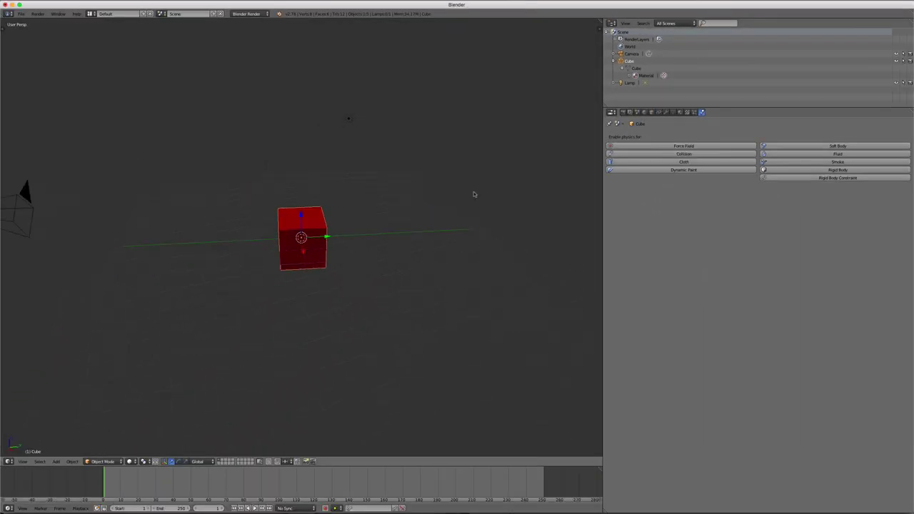
Step: Orbit the 3D view to reveal the grid, camera and lamp around the red cube
mouse_move(473, 194)
middle_mouse_down()
mouse_move(453, 193)
mouse_move(502, 189)
middle_mouse_up()
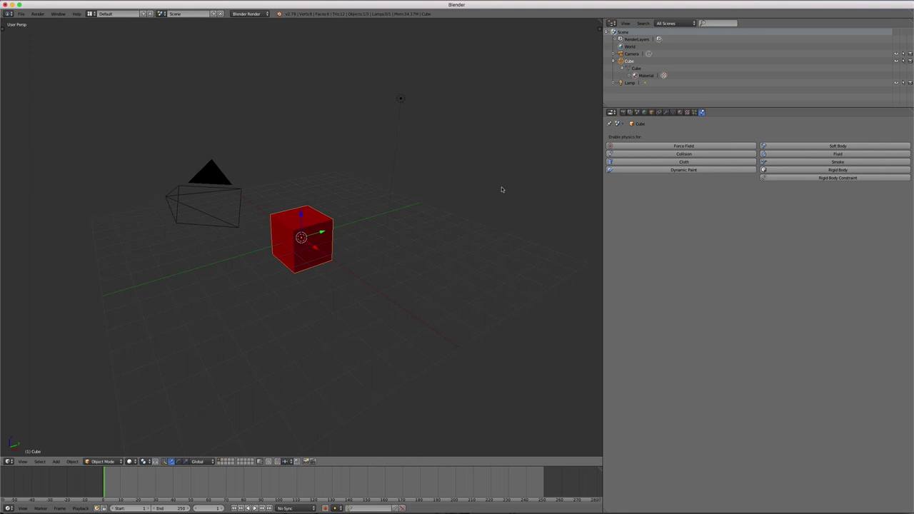